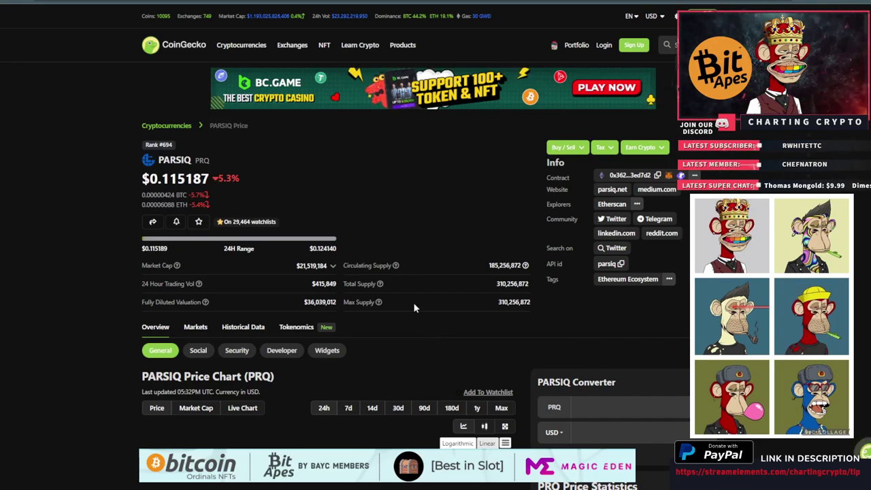
- Review PARSIQ's overview page, including its price, supply and market cap figures and the 24-hour price chart
{"action": "scroll", "coordinate": [573, 332], "scroll_direction": "down", "scroll_amount": 3}
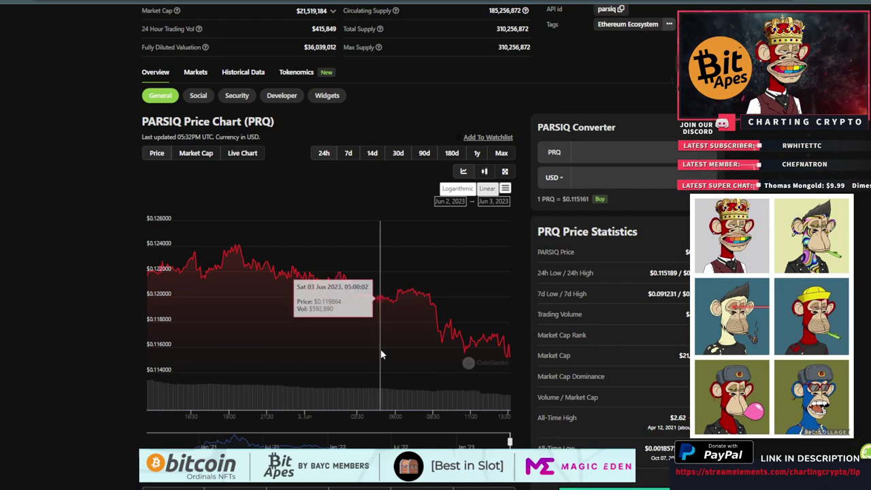
{"action": "scroll", "coordinate": [385, 349], "scroll_direction": "up", "scroll_amount": 3}
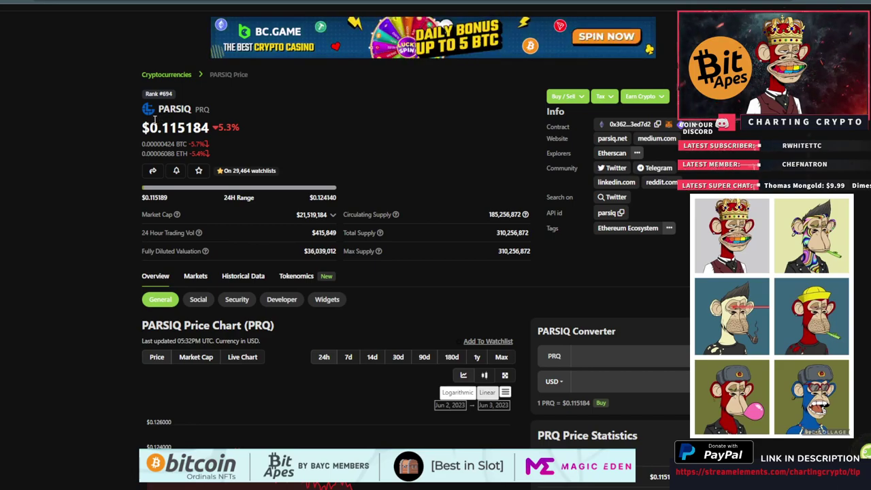
{"action": "scroll", "coordinate": [562, 271], "scroll_direction": "down", "scroll_amount": 3}
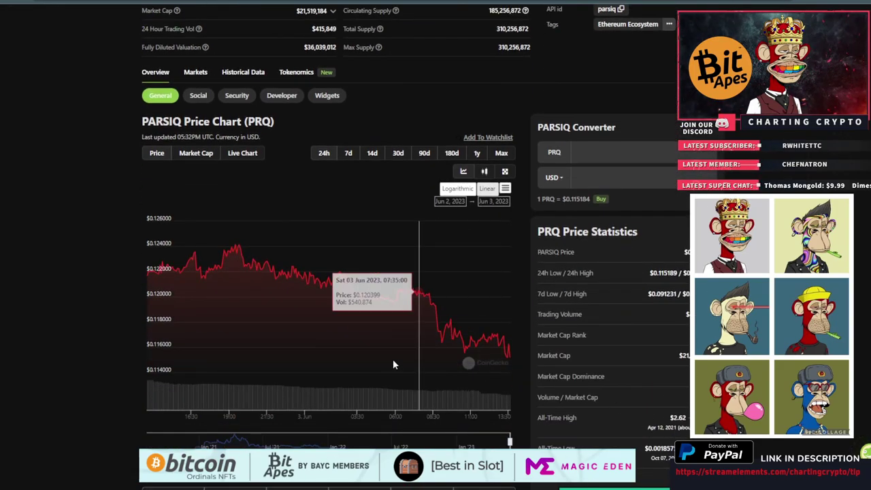
{"action": "scroll", "coordinate": [363, 354], "scroll_direction": "down", "scroll_amount": 2}
{"action": "scroll", "coordinate": [363, 353], "scroll_direction": "up", "scroll_amount": 3}
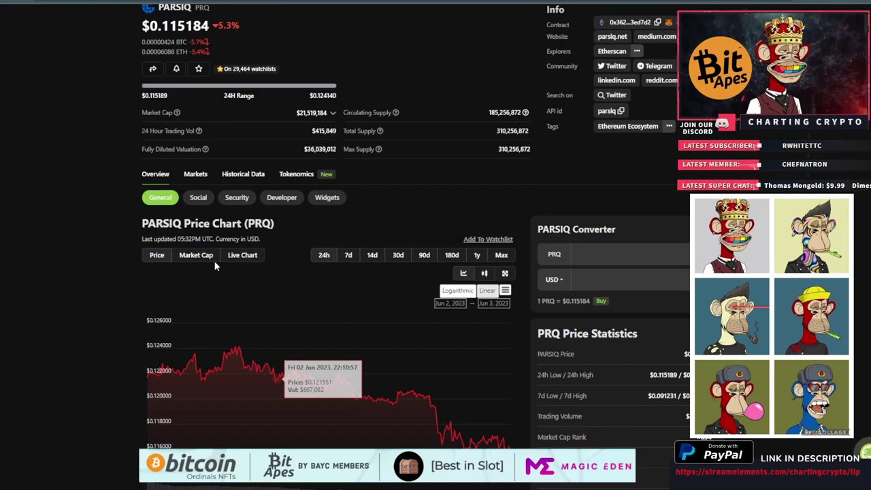
- Open the PARSIQ markets listing and look through the exchanges and spot pairs that trade PRQ
{"action": "left_click", "coordinate": [195, 177]}
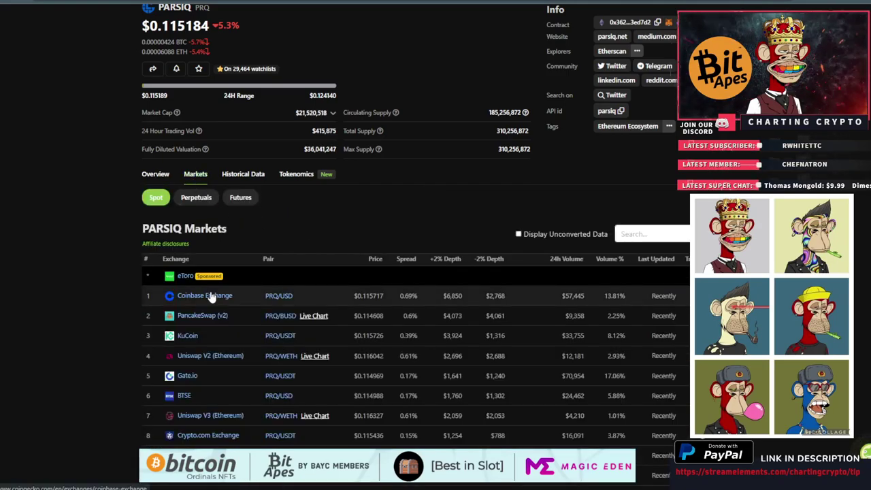
{"action": "scroll", "coordinate": [252, 340], "scroll_direction": "down", "scroll_amount": 3}
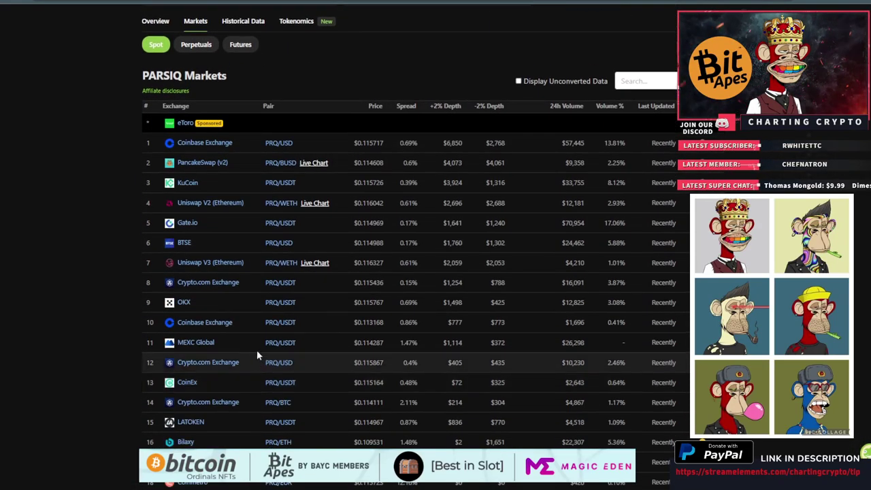
{"action": "scroll", "coordinate": [246, 310], "scroll_direction": "down", "scroll_amount": 3}
{"action": "scroll", "coordinate": [249, 314], "scroll_direction": "up", "scroll_amount": 8}
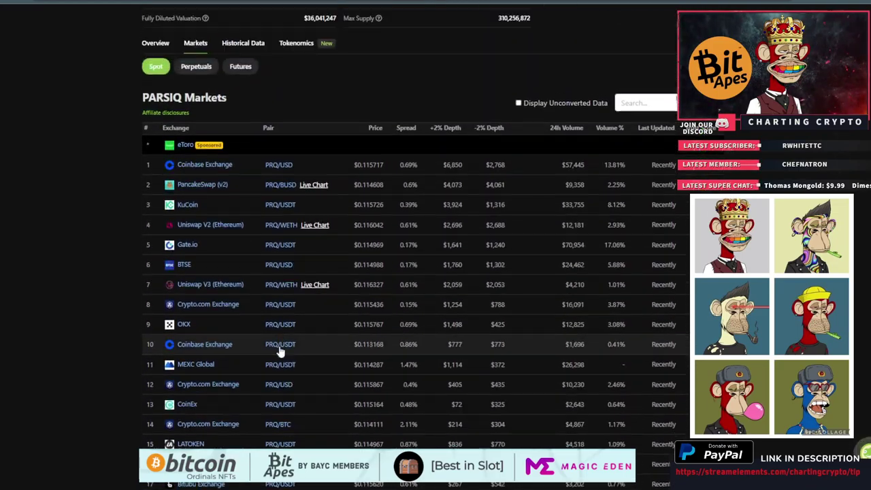
{"action": "scroll", "coordinate": [279, 338], "scroll_direction": "up", "scroll_amount": 1}
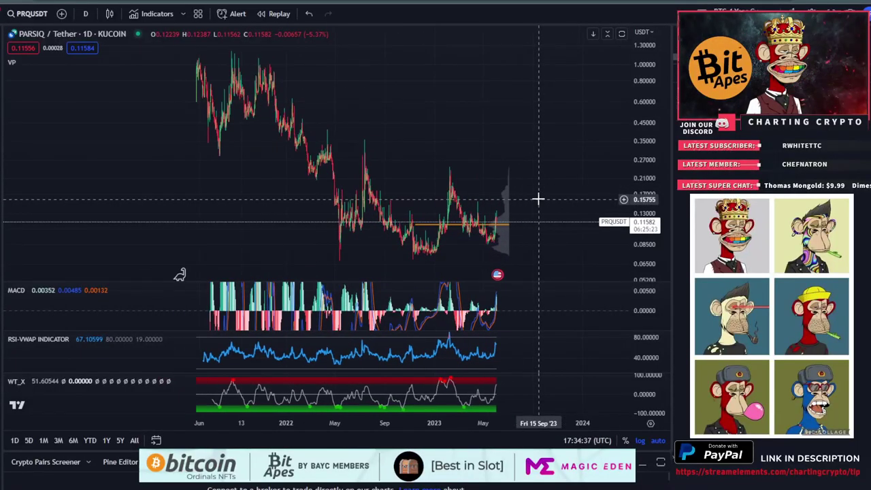
{"action": "scroll", "coordinate": [538, 198], "scroll_direction": "down", "scroll_amount": 3}
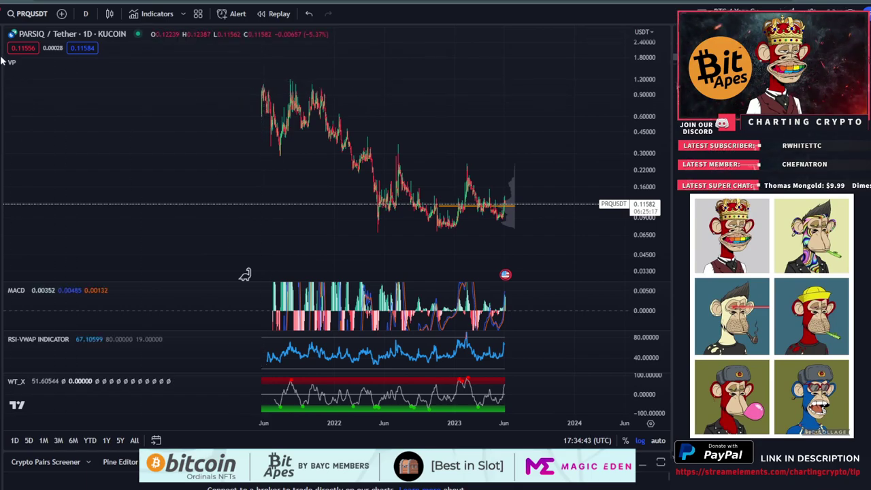
{"action": "left_click", "coordinate": [313, 86]}
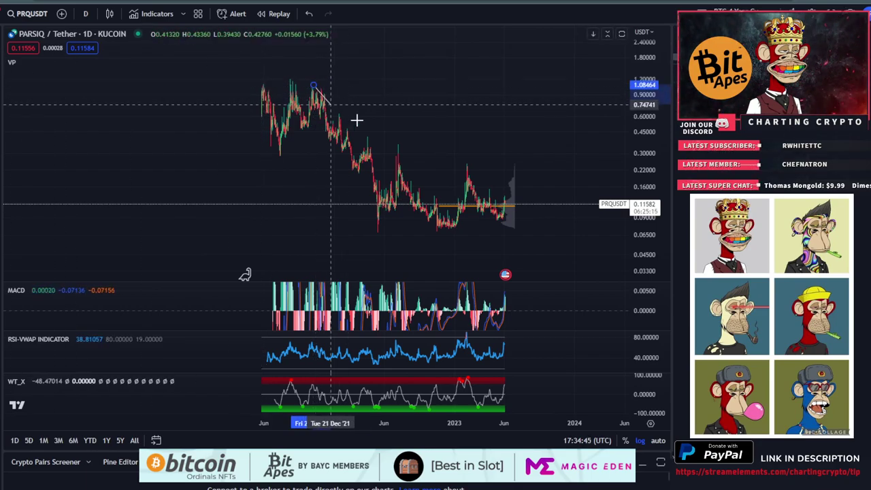
{"action": "left_click", "coordinate": [487, 243]}
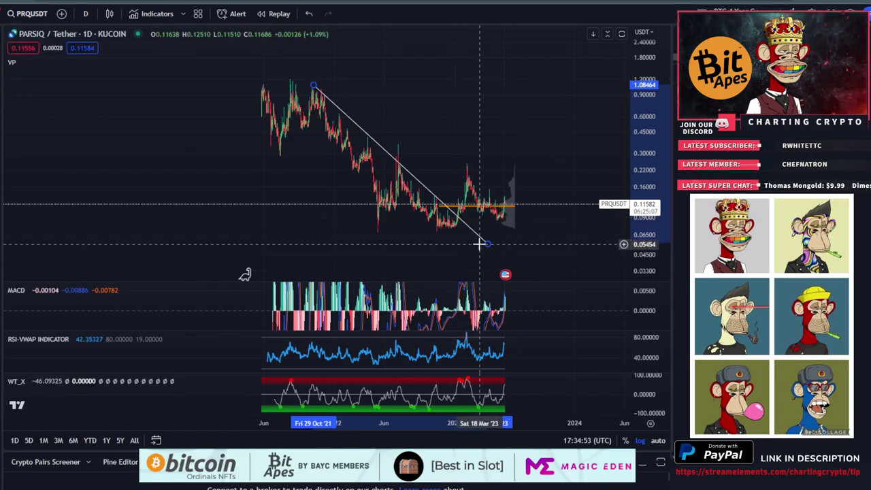
{"action": "key", "text": "Delete"}
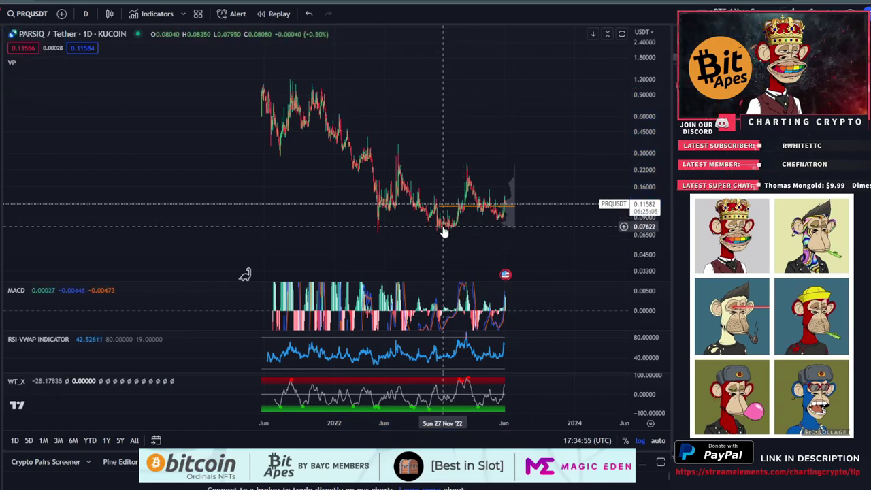
- Draw a descending trend line from about 0.202 on 12 Feb 2023 to about 0.070 on 19 Jul 2023
{"action": "scroll", "coordinate": [480, 220], "scroll_direction": "up", "scroll_amount": 5}
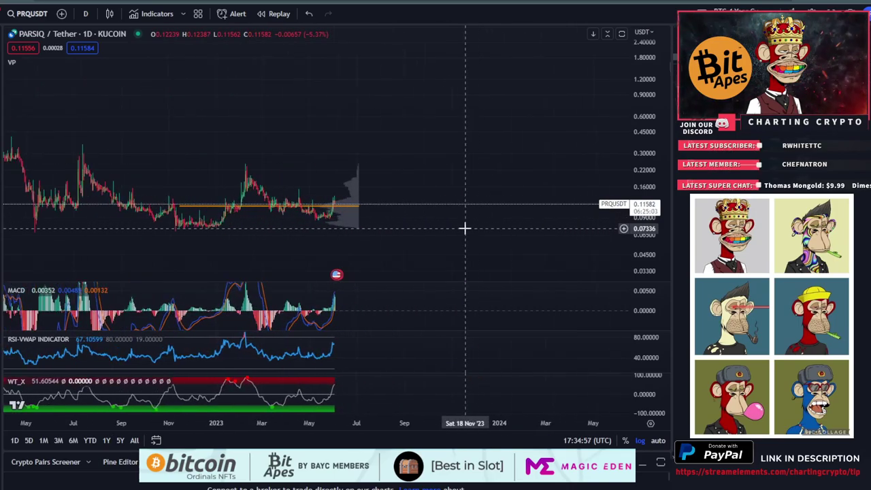
{"action": "scroll", "coordinate": [296, 226], "scroll_direction": "up", "scroll_amount": 2}
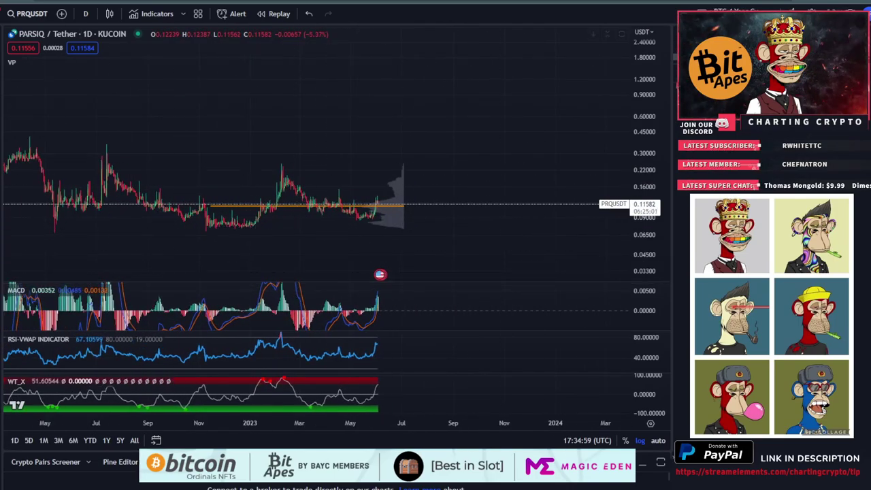
{"action": "left_click", "coordinate": [285, 176]}
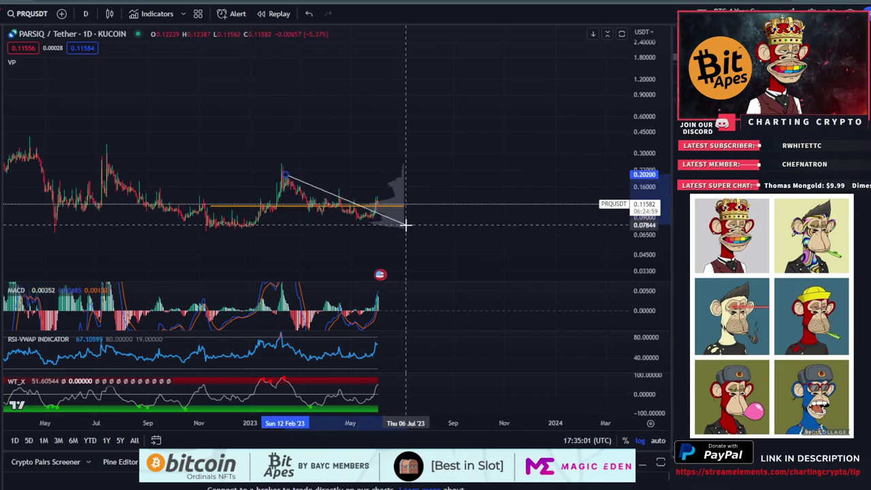
{"action": "left_click", "coordinate": [415, 230]}
{"action": "scroll", "coordinate": [428, 212], "scroll_direction": "down", "scroll_amount": 5}
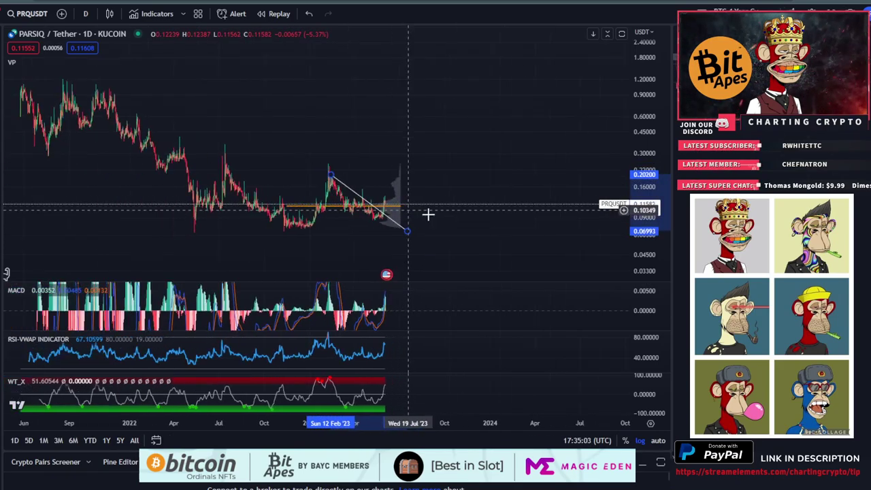
- Sketch a yellow projection curve from the 2021 high through the late-2022 low, early-2023 peak and May 2023 dip, rising to about 0.30, and discard it
{"action": "scroll", "coordinate": [406, 150], "scroll_direction": "down", "scroll_amount": 2}
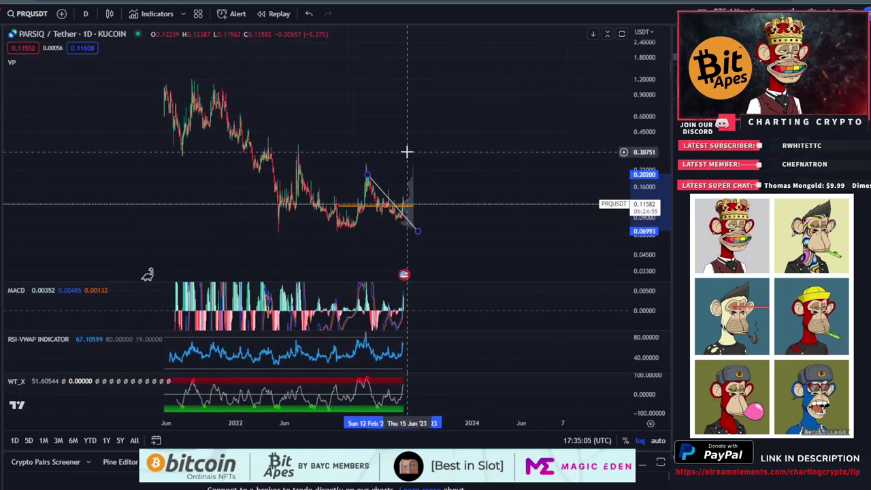
{"action": "left_click", "coordinate": [202, 79]}
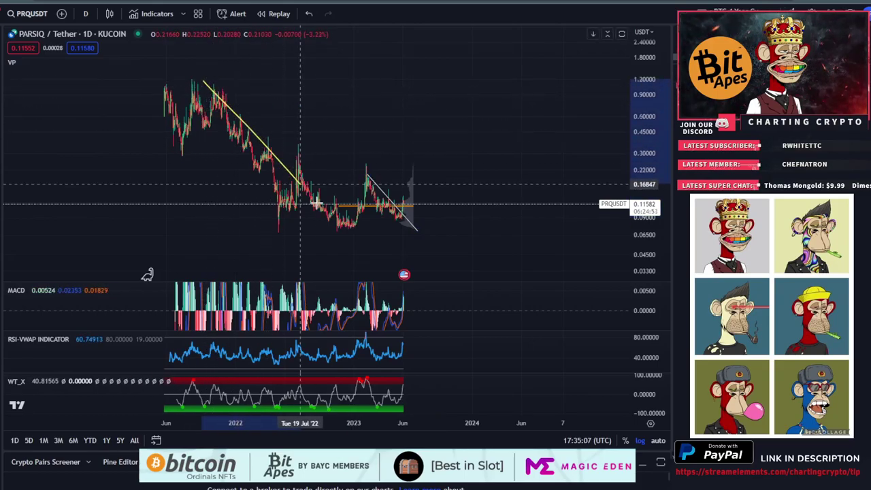
{"action": "left_click", "coordinate": [344, 228]}
{"action": "left_click", "coordinate": [369, 177]}
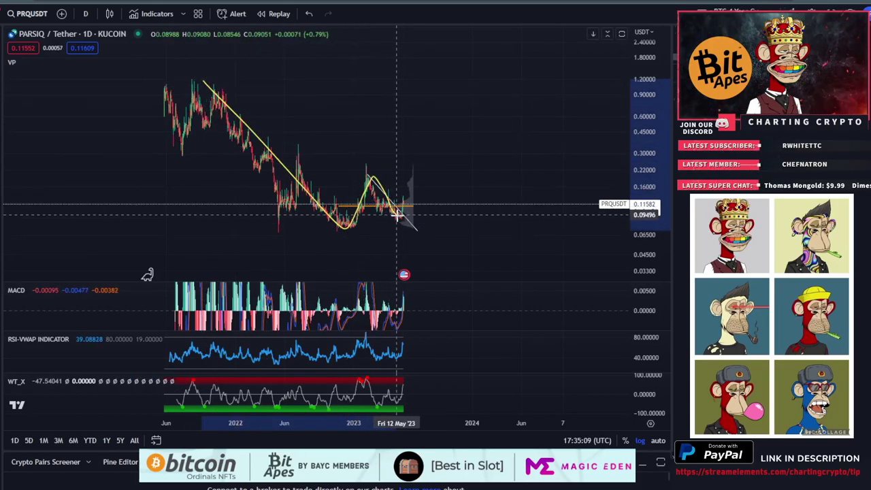
{"action": "left_click", "coordinate": [398, 212]}
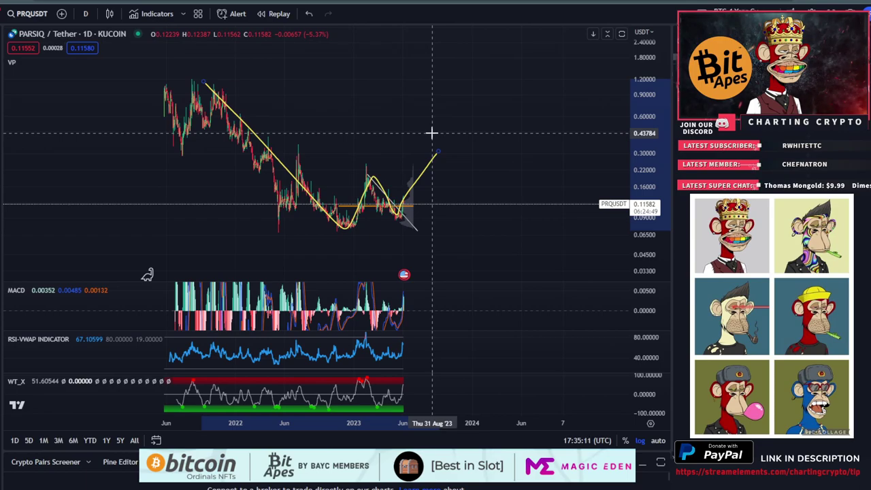
{"action": "key", "text": "Escape"}
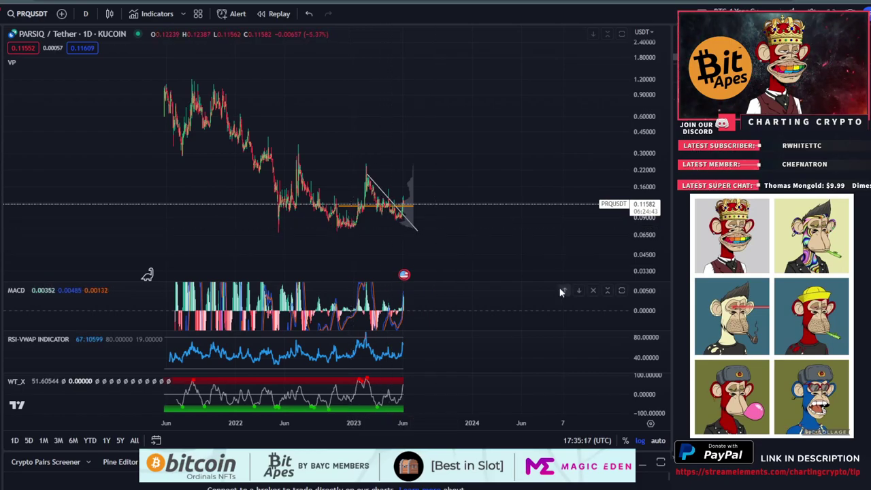
- Maximize the MACD pane, compress its value scale to examine the recent histogram and signal lines, and restore the full chart layout
{"action": "scroll", "coordinate": [357, 244], "scroll_direction": "up", "scroll_amount": 3}
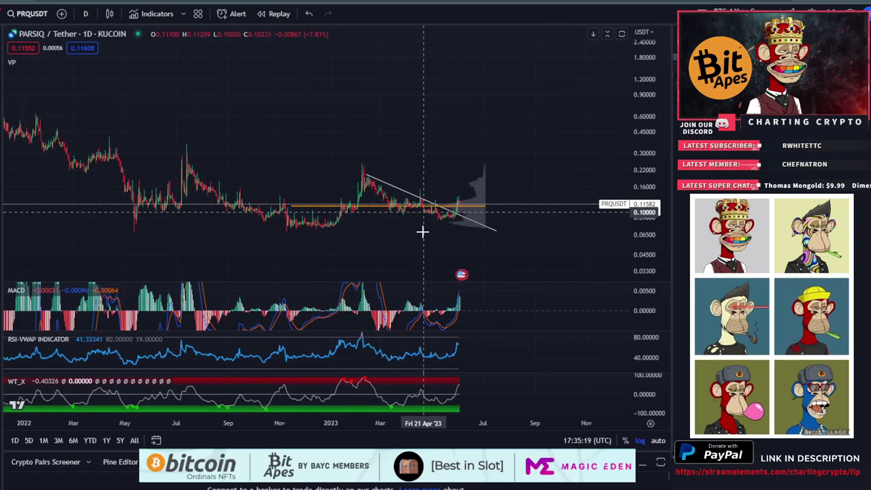
{"action": "left_click", "coordinate": [622, 293]}
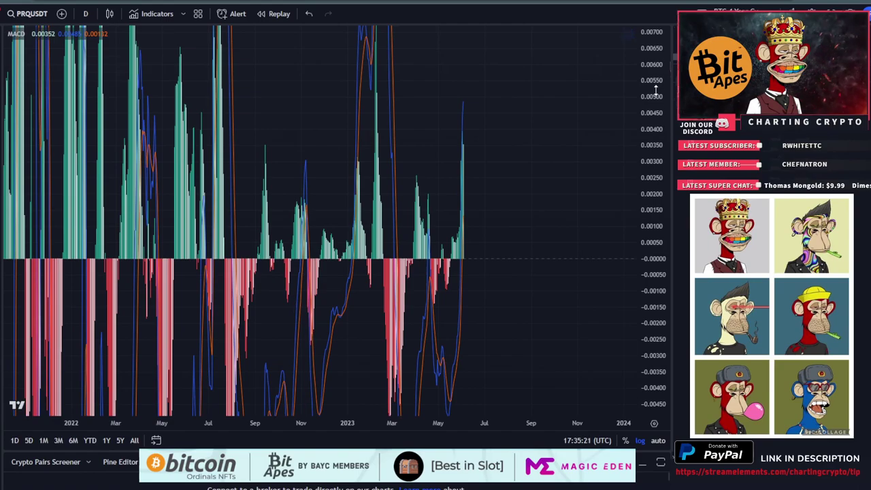
{"action": "left_click_drag", "start_coordinate": [655, 85], "coordinate": [654, 232]}
{"action": "scroll", "coordinate": [439, 291], "scroll_direction": "up", "scroll_amount": 5}
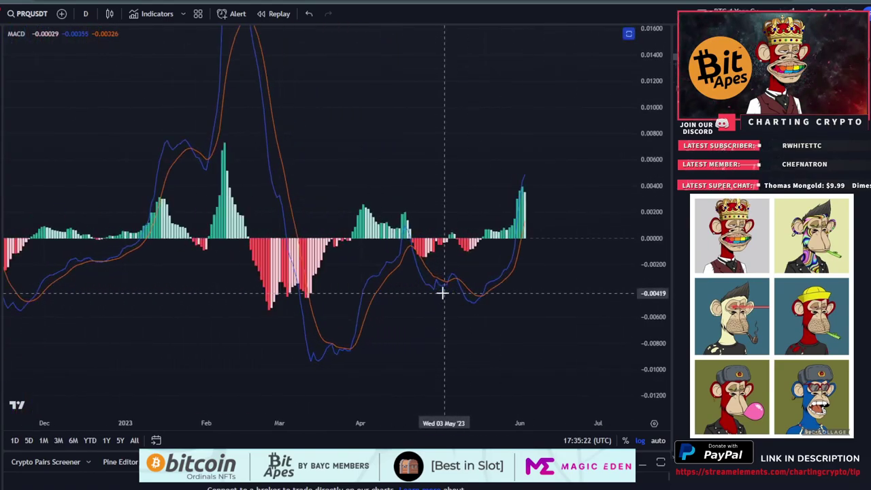
{"action": "left_click", "coordinate": [628, 36]}
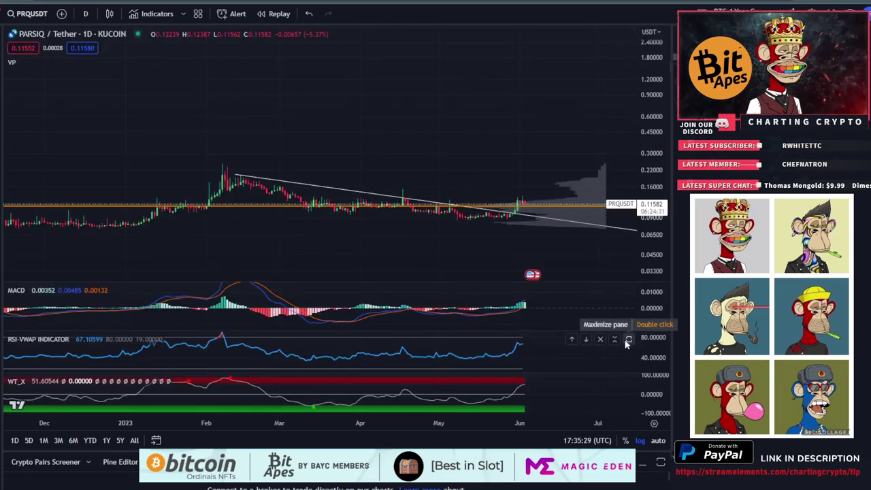
- Maximize the WT_X oscillator pane to examine its overbought and oversold swings since mid-2021, and restore the full layout
{"action": "scroll", "coordinate": [393, 361], "scroll_direction": "down", "scroll_amount": 5}
{"action": "scroll", "coordinate": [301, 409], "scroll_direction": "up", "scroll_amount": 3}
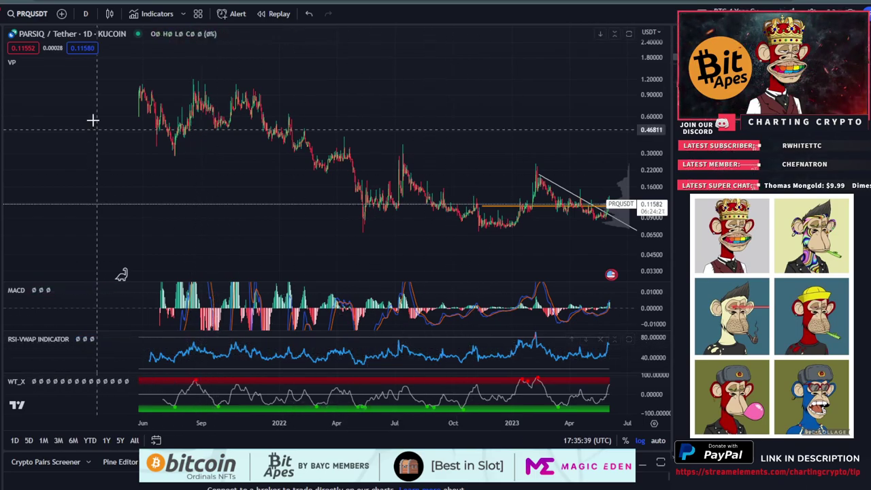
{"action": "left_click_drag", "start_coordinate": [581, 347], "coordinate": [476, 346]}
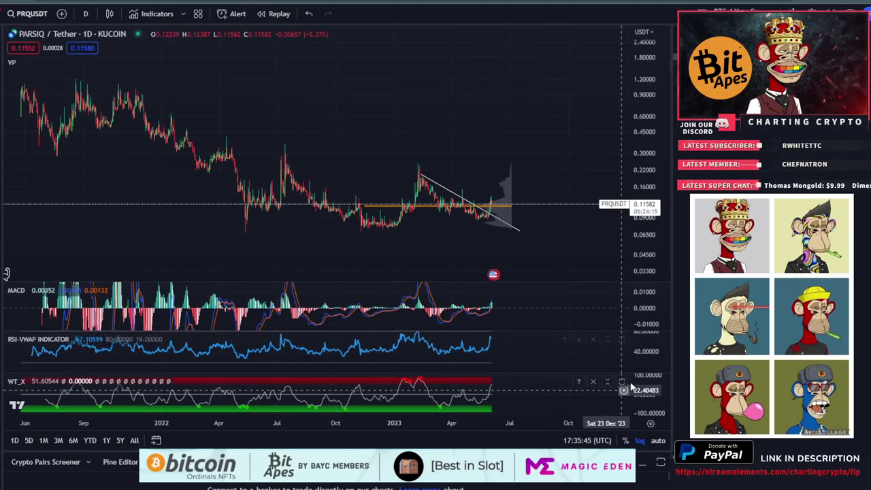
{"action": "left_click", "coordinate": [624, 387]}
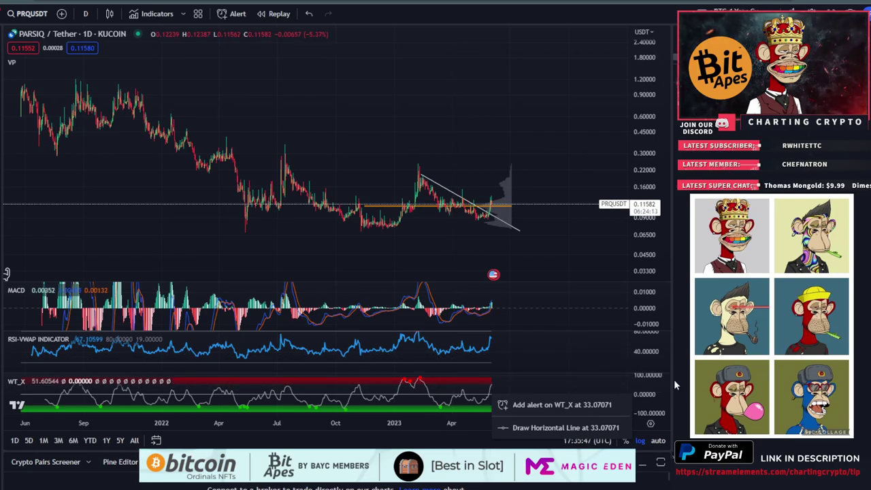
{"action": "left_click", "coordinate": [624, 382]}
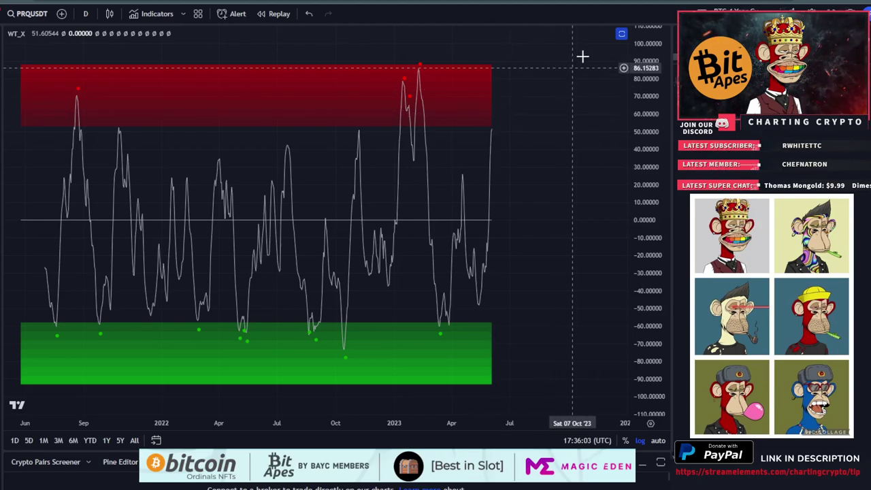
{"action": "left_click", "coordinate": [621, 34]}
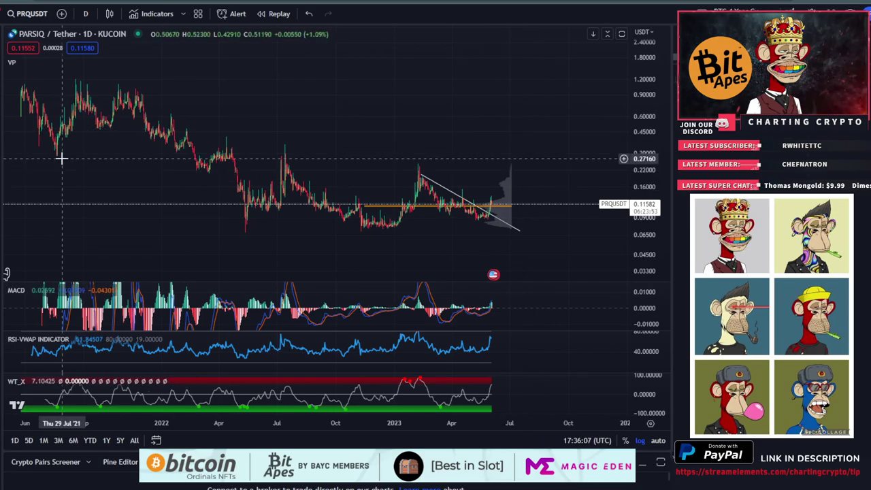
- Draw a Fibonacci retracement between about 0.252 on 24 Mar 2023 and about 0.074 on 14 Oct 2022, and inspect its levels up close
{"action": "left_click", "coordinate": [446, 163]}
{"action": "left_click", "coordinate": [343, 227]}
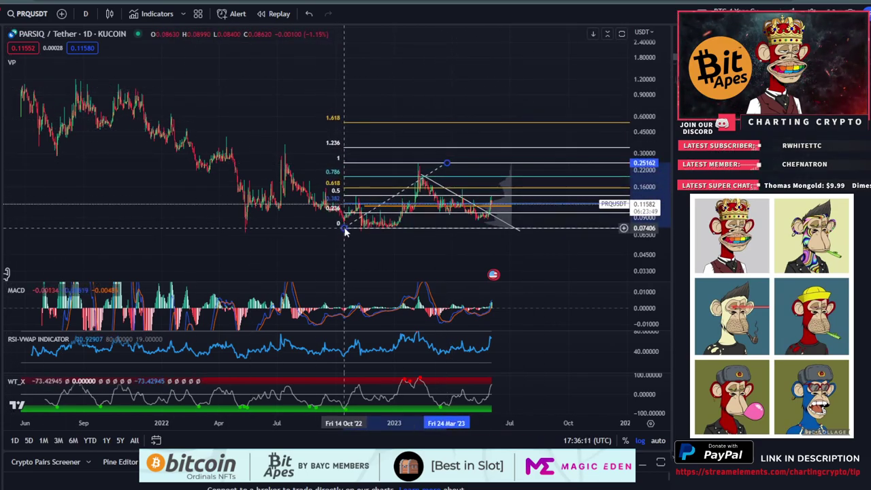
{"action": "scroll", "coordinate": [485, 229], "scroll_direction": "up", "scroll_amount": 3}
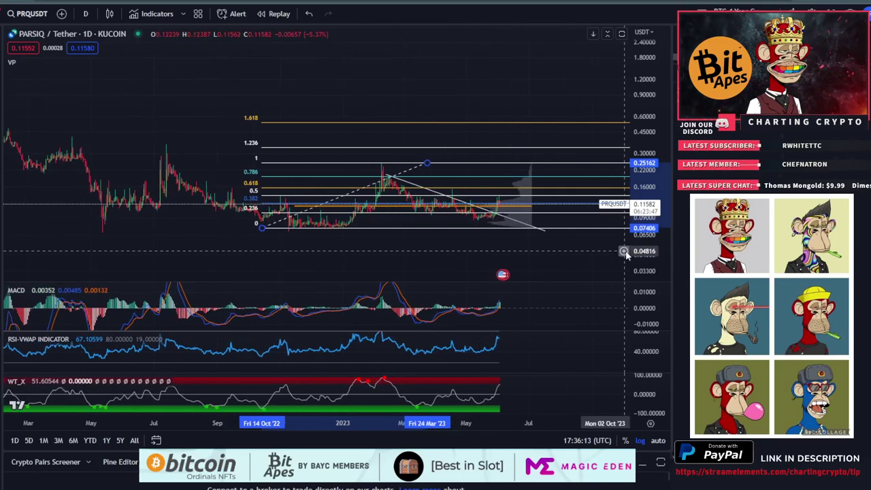
{"action": "scroll", "coordinate": [633, 251], "scroll_direction": "up", "scroll_amount": 3}
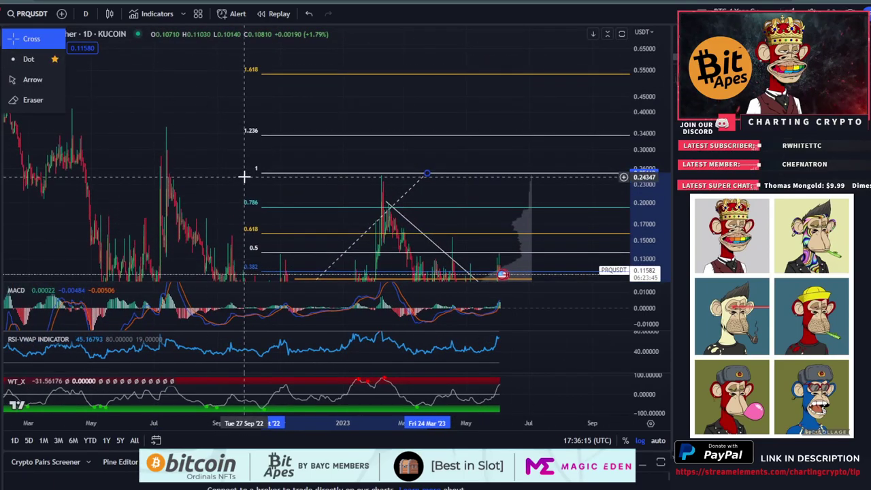
{"action": "scroll", "coordinate": [248, 175], "scroll_direction": "up", "scroll_amount": 3}
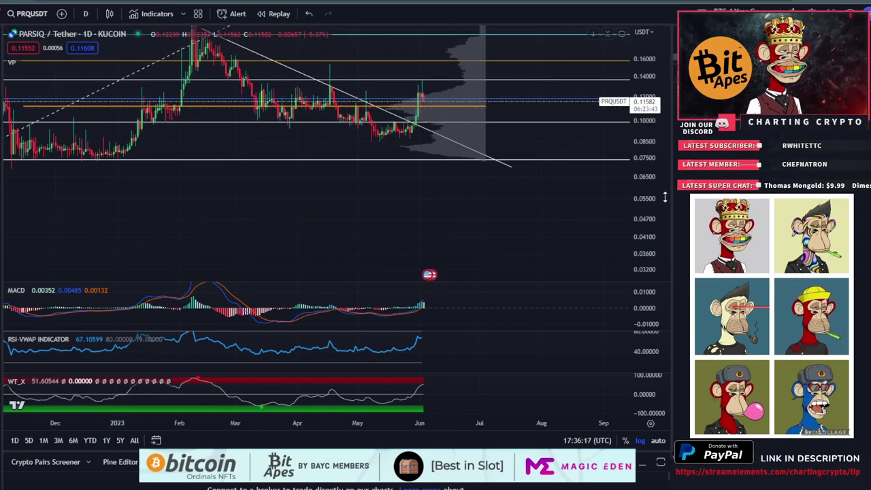
{"action": "scroll", "coordinate": [190, 79], "scroll_direction": "up", "scroll_amount": 2}
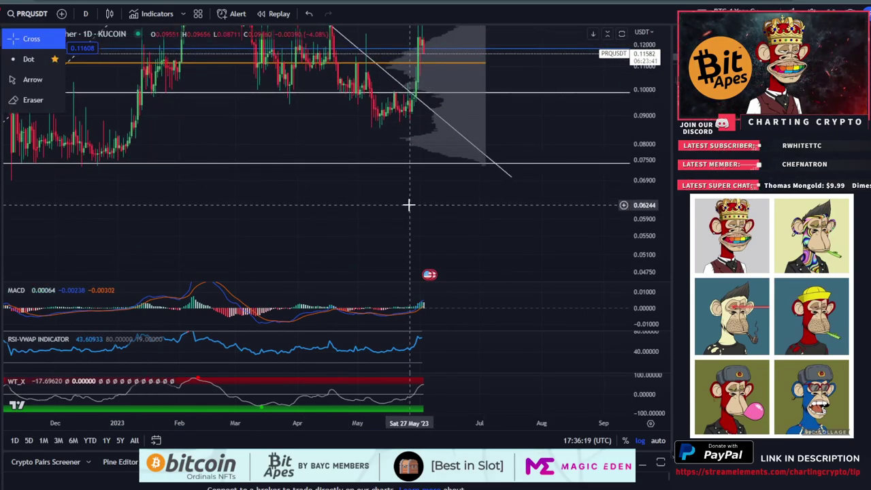
- Switch the PRQUSDT chart to the 4-hour interval and examine the MACD pane maximized before restoring the full layout
{"action": "scroll", "coordinate": [409, 204], "scroll_direction": "up", "scroll_amount": 5}
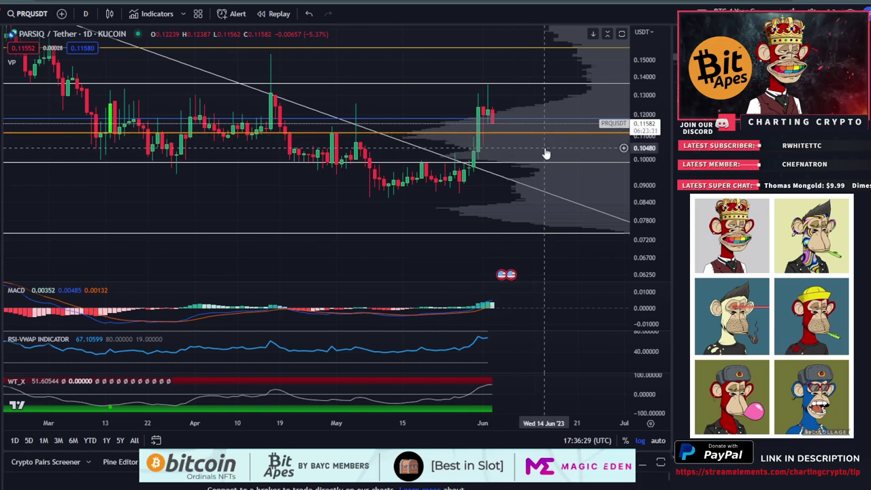
{"action": "scroll", "coordinate": [548, 146], "scroll_direction": "down", "scroll_amount": 5}
{"action": "scroll", "coordinate": [551, 138], "scroll_direction": "down", "scroll_amount": 3}
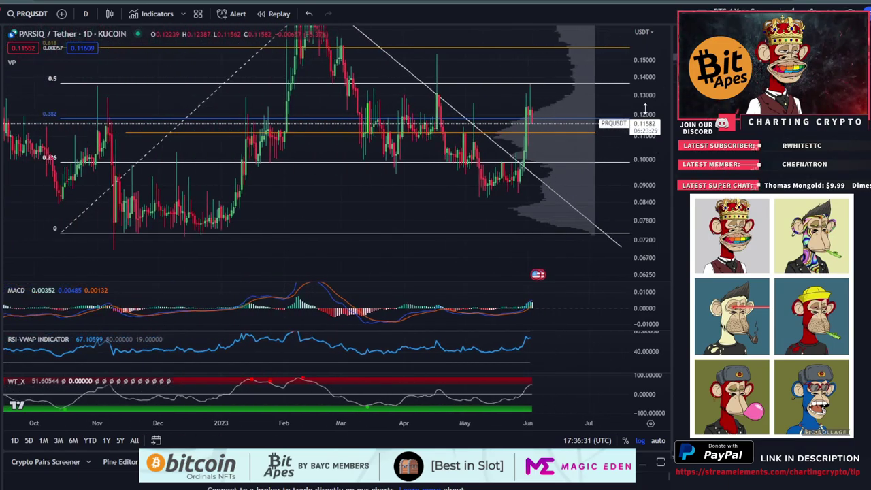
{"action": "left_click_drag", "start_coordinate": [644, 109], "coordinate": [645, 146]}
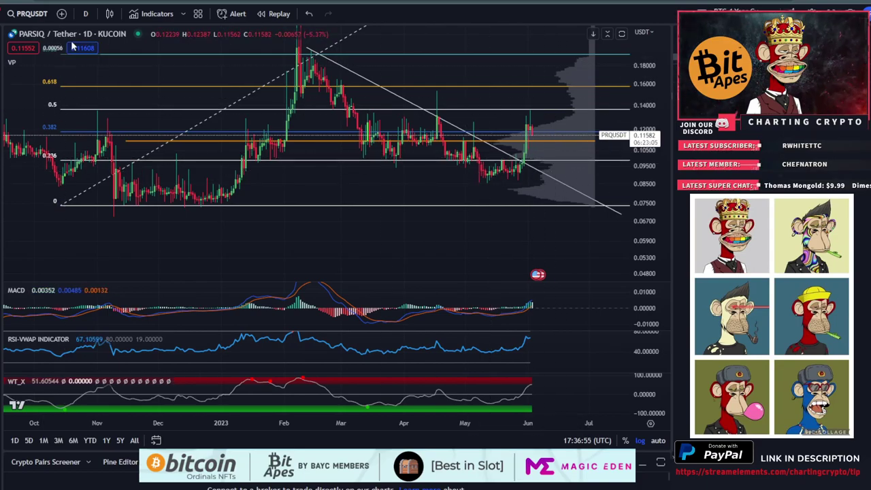
{"action": "left_click", "coordinate": [89, 13]}
{"action": "left_click", "coordinate": [159, 215]}
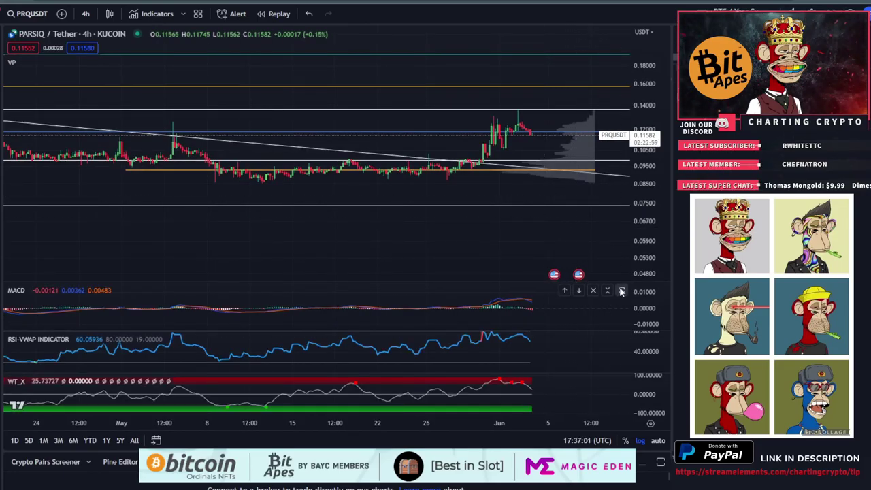
{"action": "double_click", "coordinate": [562, 286]}
{"action": "double_click", "coordinate": [581, 293]}
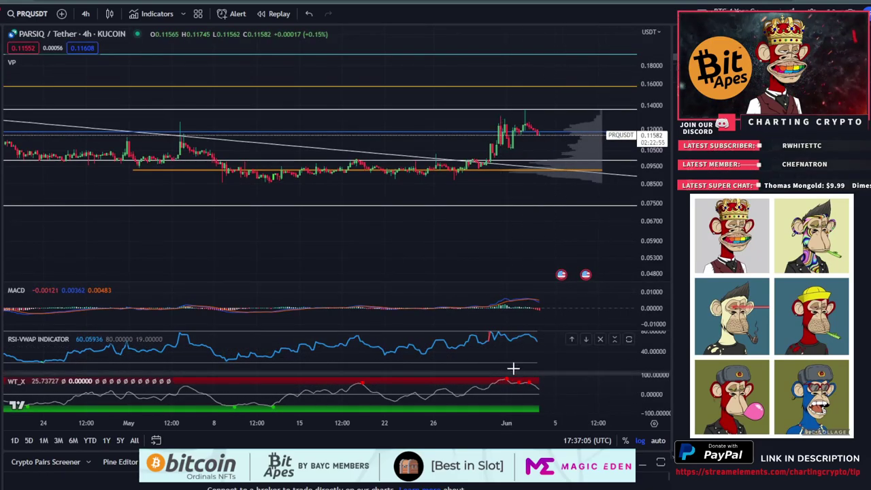
- Remove all existing drawings from the 4-hour chart, including the trend line and Fibonacci retracement
{"action": "scroll", "coordinate": [564, 179], "scroll_direction": "down", "scroll_amount": 2}
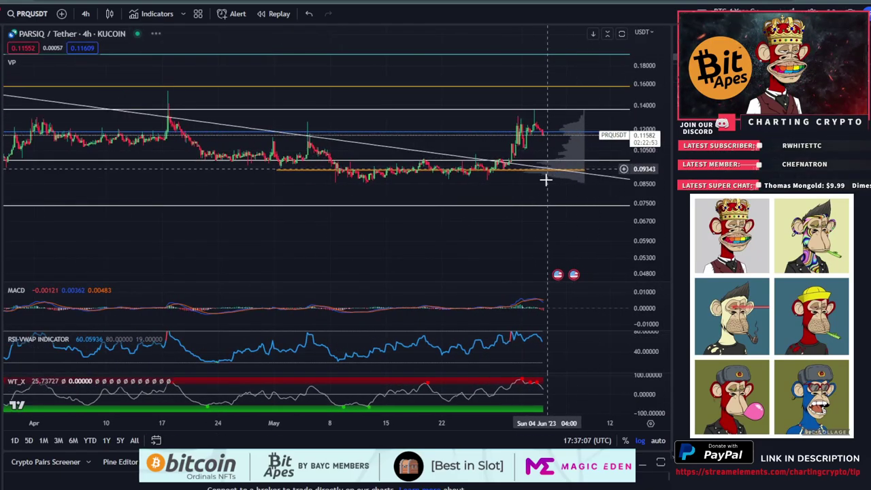
{"action": "right_click", "coordinate": [521, 187]}
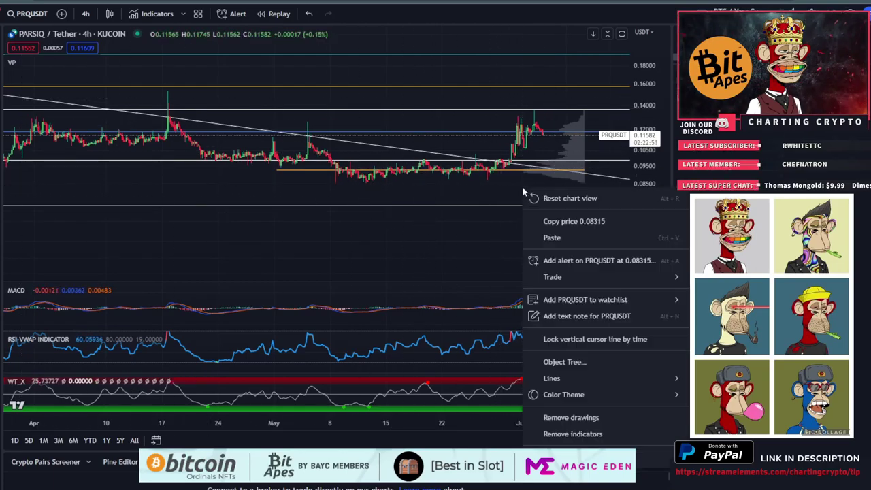
{"action": "left_click", "coordinate": [571, 418]}
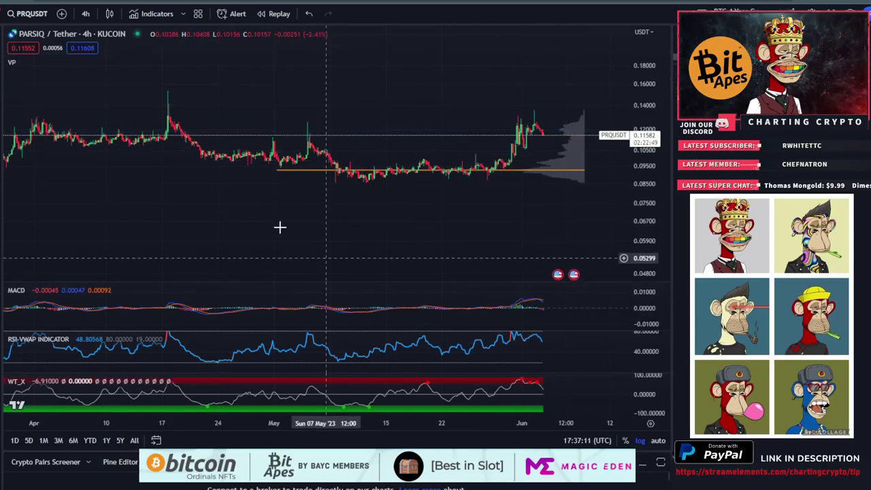
- Draw a Fibonacci retracement between about 0.136 on 4 Jun 2023 and about 0.088 on 26 May 2023, and inspect its levels up close
{"action": "key", "text": "alt+f"}
{"action": "mouse_move", "coordinate": [549, 109]}
{"action": "left_mouse_down"}
{"action": "mouse_move", "coordinate": [524, 146]}
{"action": "mouse_move", "coordinate": [474, 178]}
{"action": "left_mouse_up"}
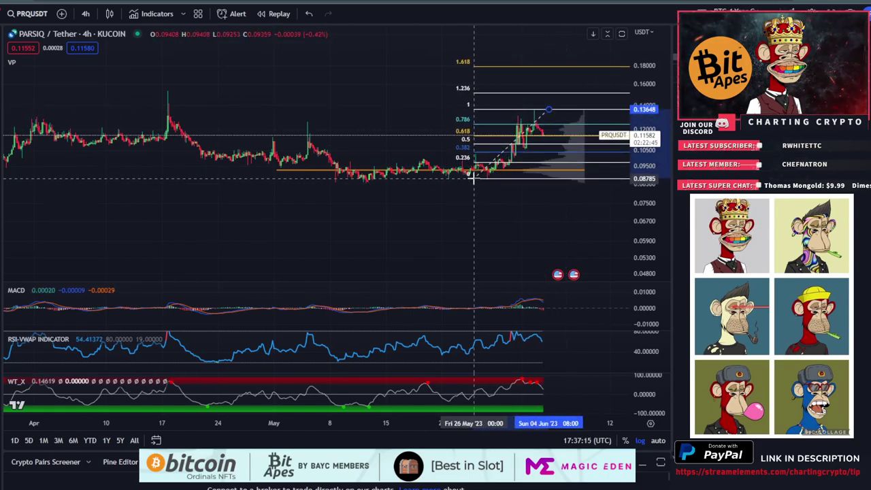
{"action": "scroll", "coordinate": [618, 177], "scroll_direction": "up", "scroll_amount": 3}
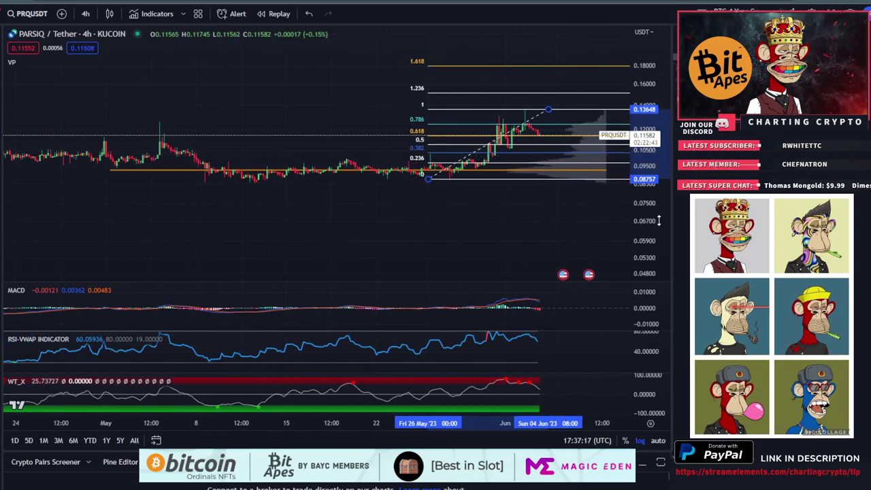
{"action": "double_click", "coordinate": [643, 177]}
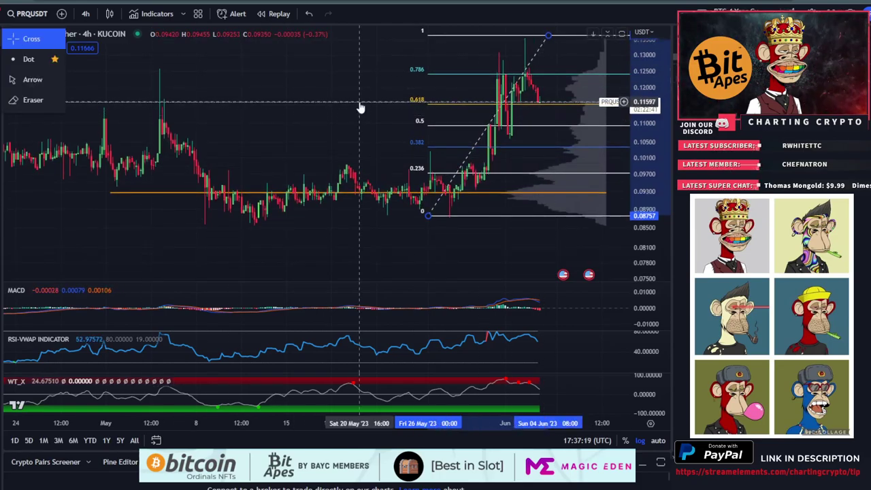
{"action": "left_click_drag", "start_coordinate": [360, 106], "coordinate": [233, 132]}
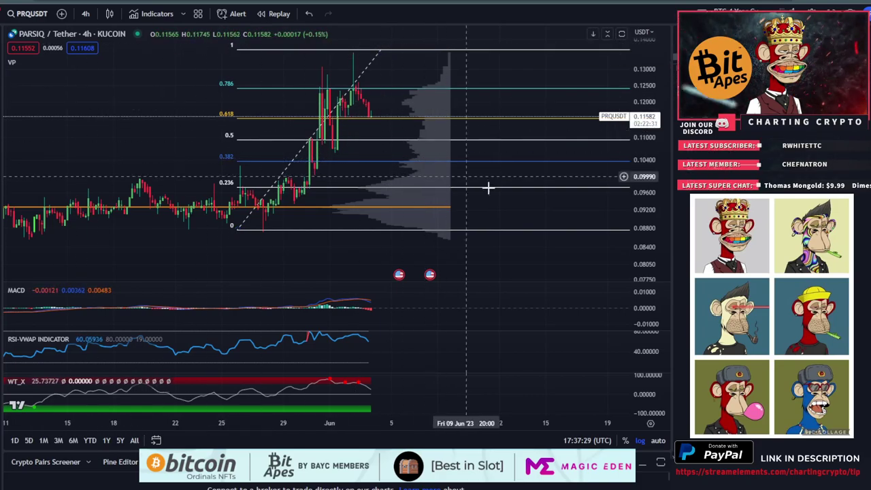
{"action": "scroll", "coordinate": [490, 131], "scroll_direction": "down", "scroll_amount": 1}
{"action": "scroll", "coordinate": [490, 131], "scroll_direction": "down", "scroll_amount": 3}
{"action": "scroll", "coordinate": [458, 110], "scroll_direction": "up", "scroll_amount": 2}
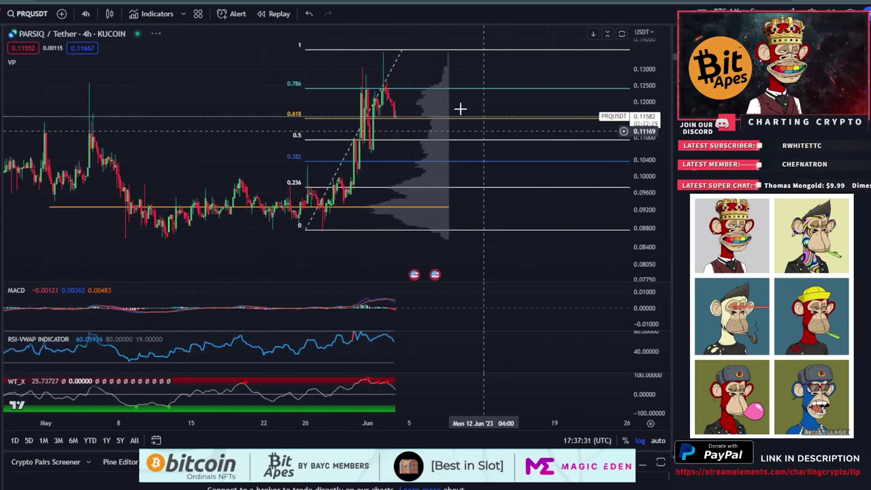
{"action": "scroll", "coordinate": [626, 164], "scroll_direction": "down", "scroll_amount": 2}
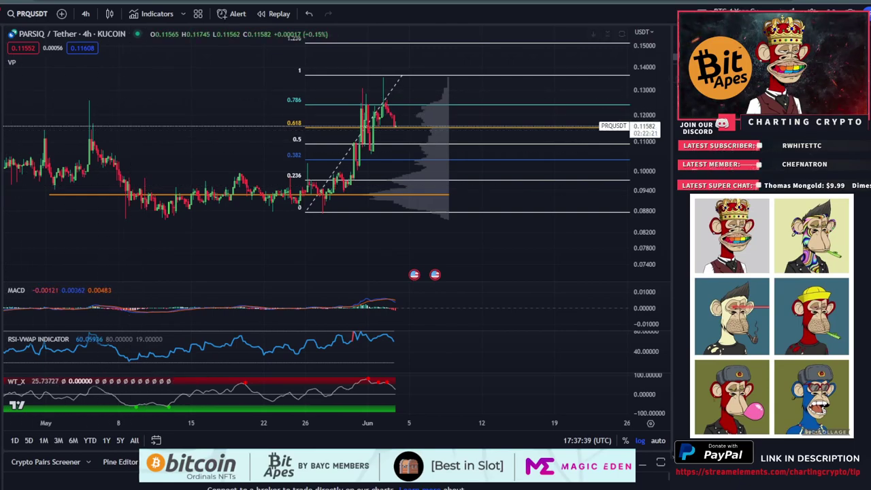
- Sketch two yellow projection curves from the latest candle, dipping to the 0.5 and 0.382 levels and rising to about 0.14, and review them
{"action": "mouse_move", "coordinate": [393, 122]}
{"action": "left_mouse_down"}
{"action": "mouse_move", "coordinate": [423, 140]}
{"action": "mouse_move", "coordinate": [460, 68]}
{"action": "left_mouse_up"}
{"action": "mouse_move", "coordinate": [395, 123]}
{"action": "left_mouse_down"}
{"action": "mouse_move", "coordinate": [436, 155]}
{"action": "mouse_move", "coordinate": [478, 63]}
{"action": "left_mouse_up"}
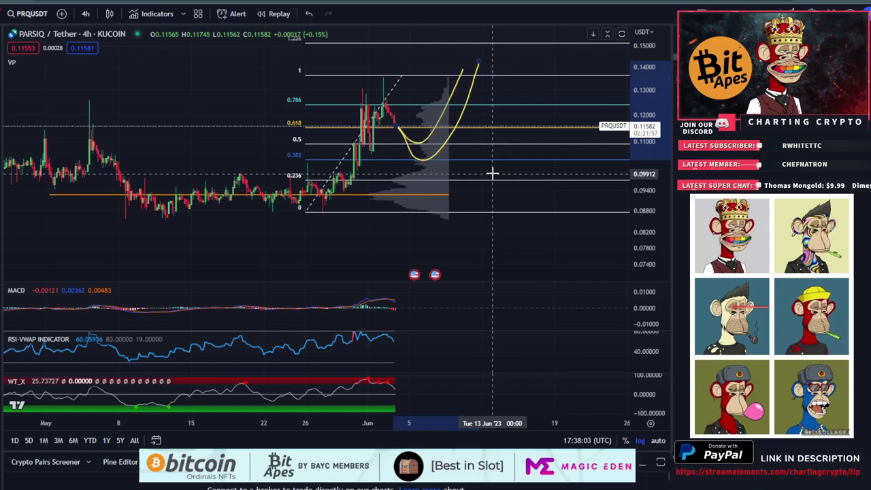
{"action": "scroll", "coordinate": [492, 173], "scroll_direction": "down", "scroll_amount": 3}
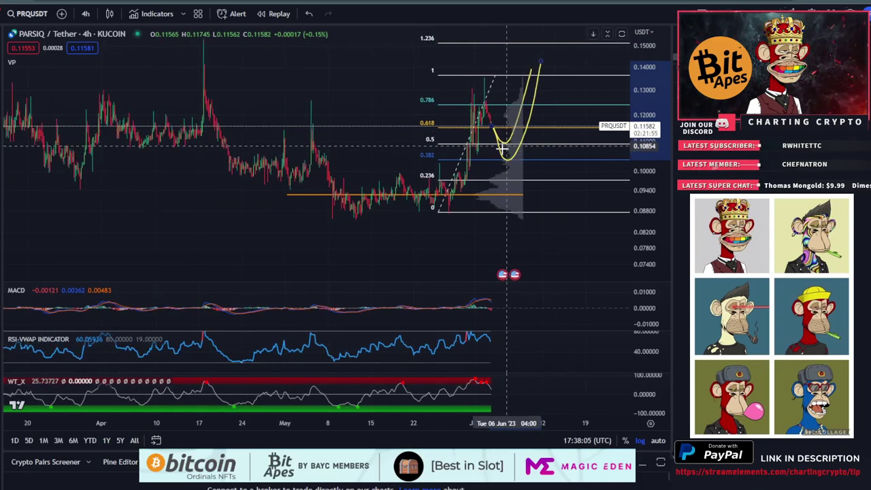
{"action": "scroll", "coordinate": [460, 136], "scroll_direction": "up", "scroll_amount": 3}
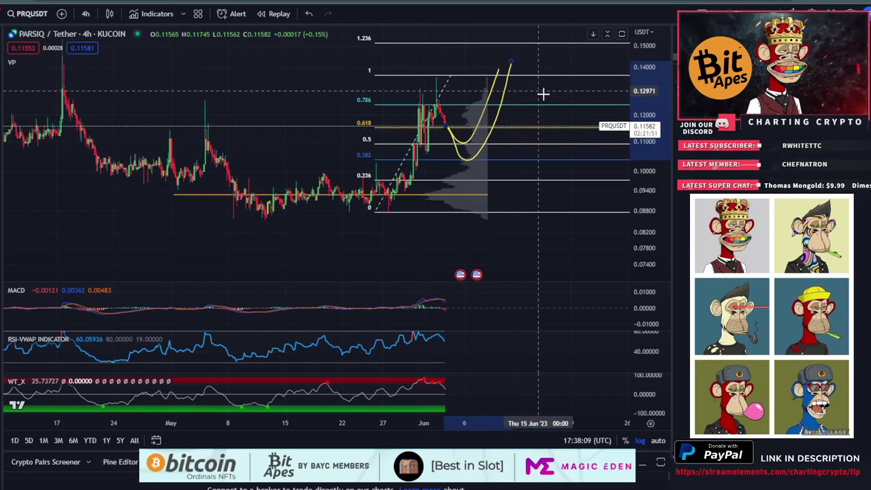
{"action": "scroll", "coordinate": [544, 99], "scroll_direction": "down", "scroll_amount": 4}
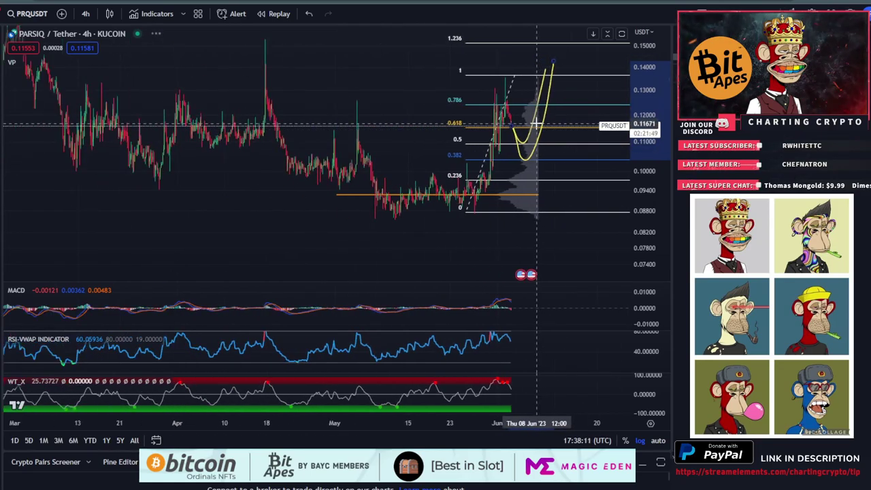